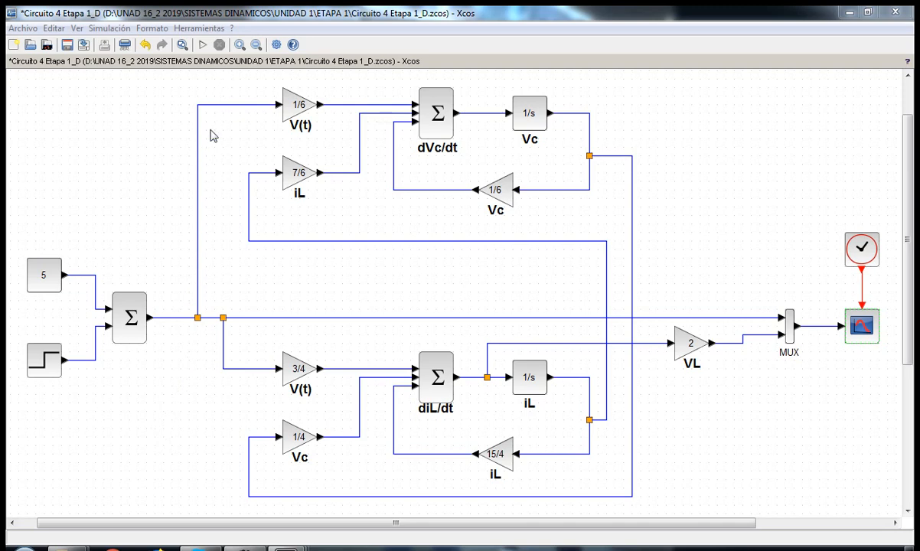
- Run the circuit simulation, maximize the scope plot to examine both response curves, and close the plot
left_click(203, 46)
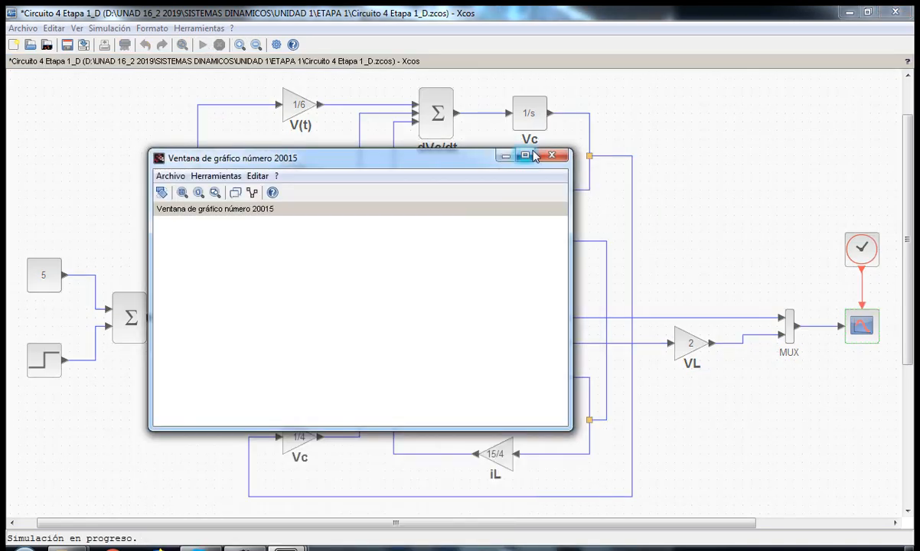
left_click(529, 157)
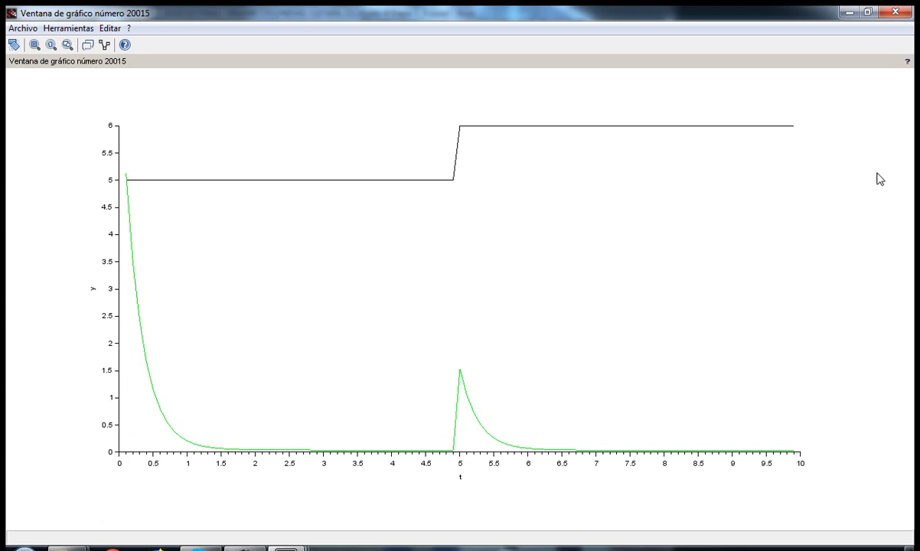
left_click(895, 13)
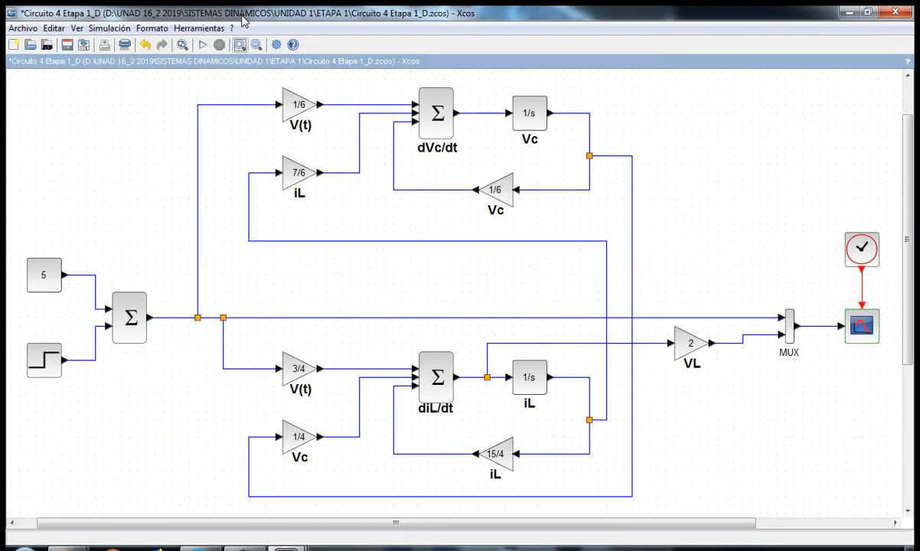
- Set the simulation's final integration time to 70 in the simulation setup
left_click(118, 29)
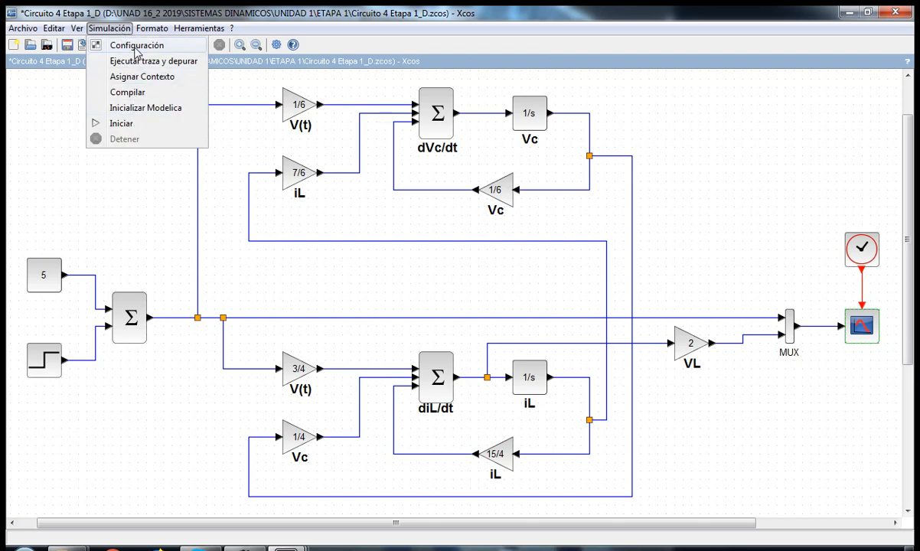
left_click(136, 45)
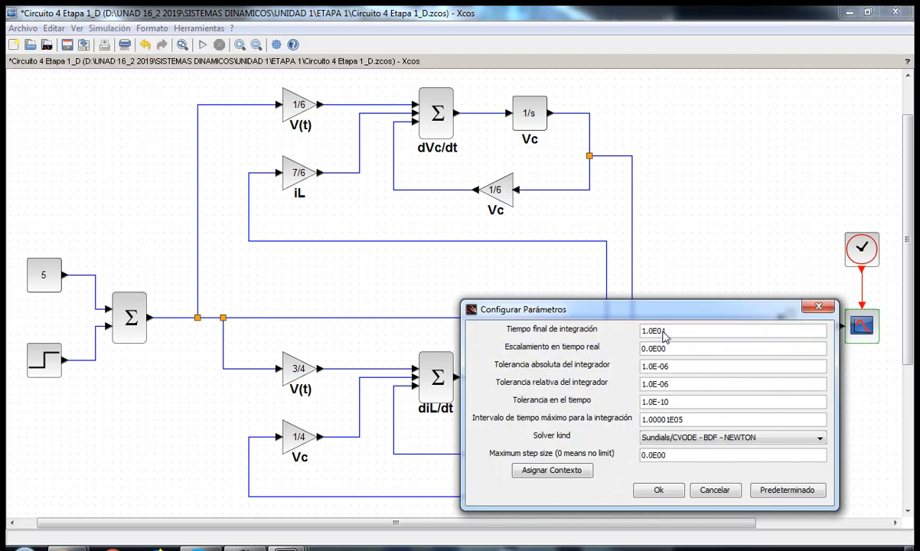
left_click_drag(665, 330, 624, 334)
type("70")
left_click(657, 488)
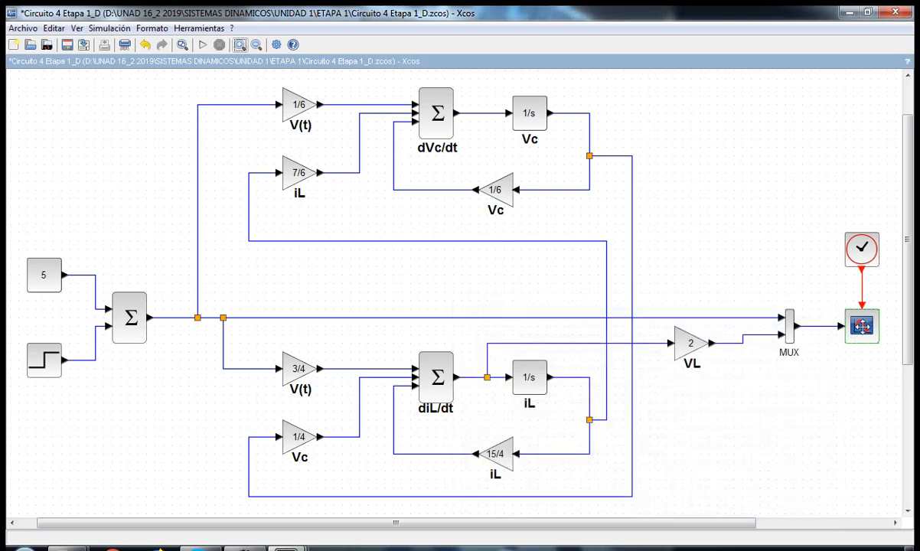
- Set the scope block's Ymax to 0.1 and its refresh period to 70
double_click(862, 327)
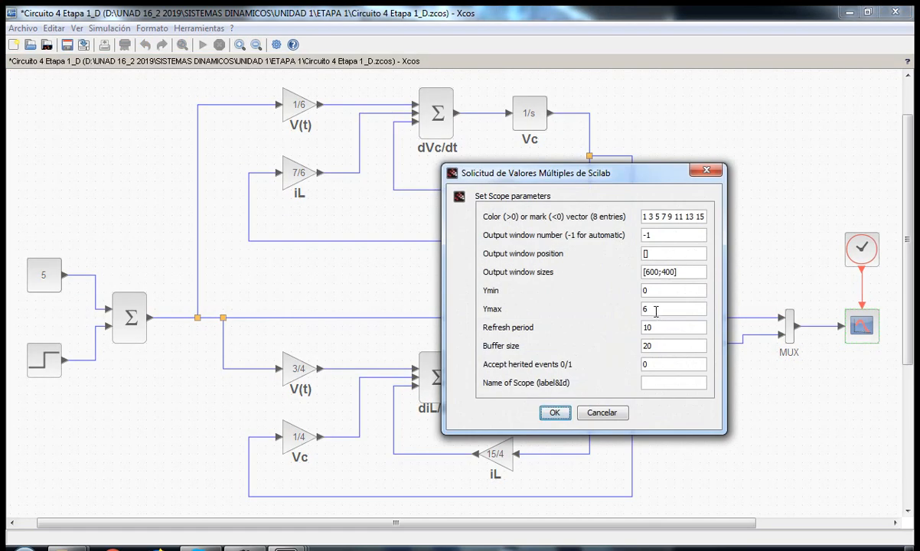
left_click_drag(655, 311, 634, 312)
type("0.1")
left_click_drag(656, 328, 632, 325)
type("70")
left_click(554, 413)
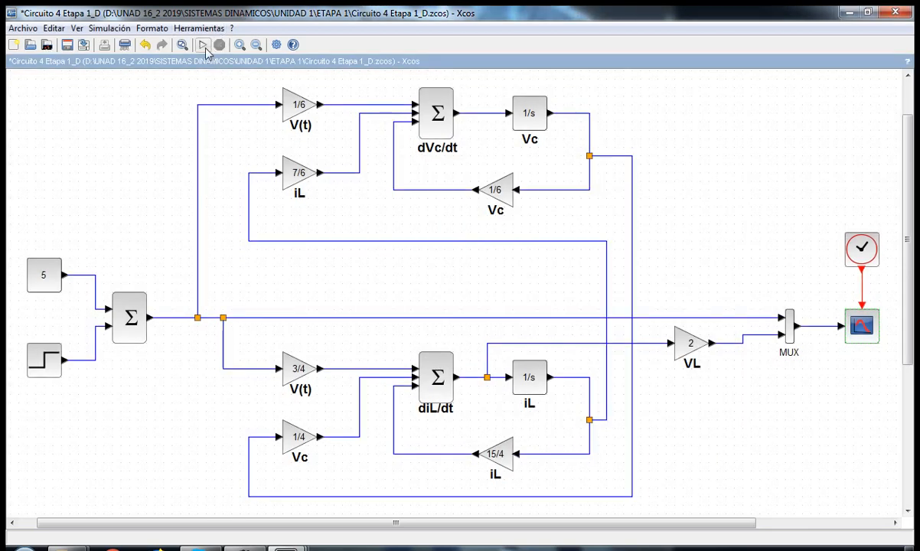
- Run the simulation over the extended time range, examine the tail of the VL curve in the plot, and close it
left_click(204, 47)
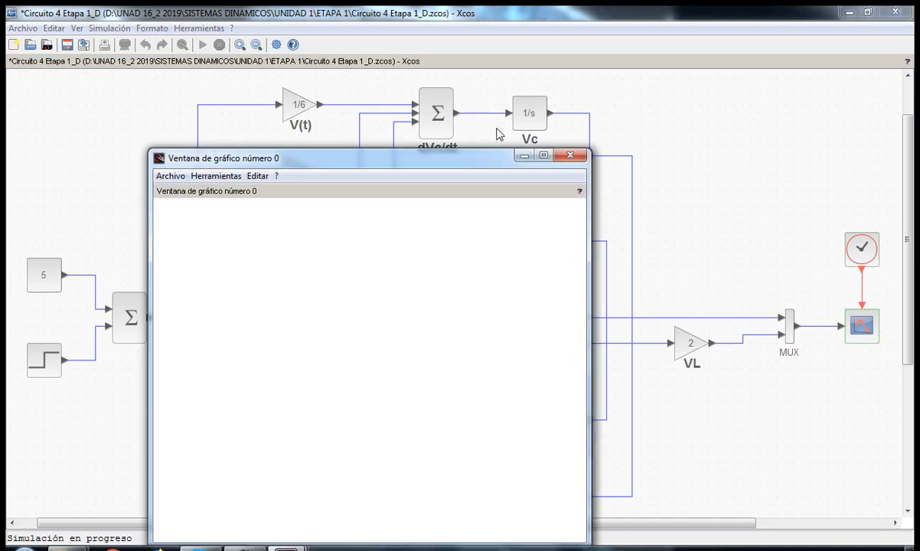
left_click(524, 156)
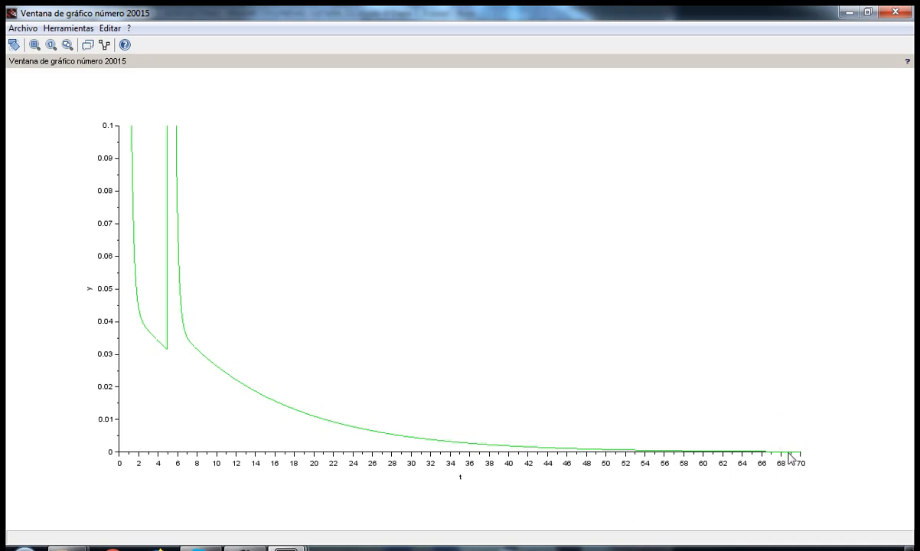
left_click(895, 13)
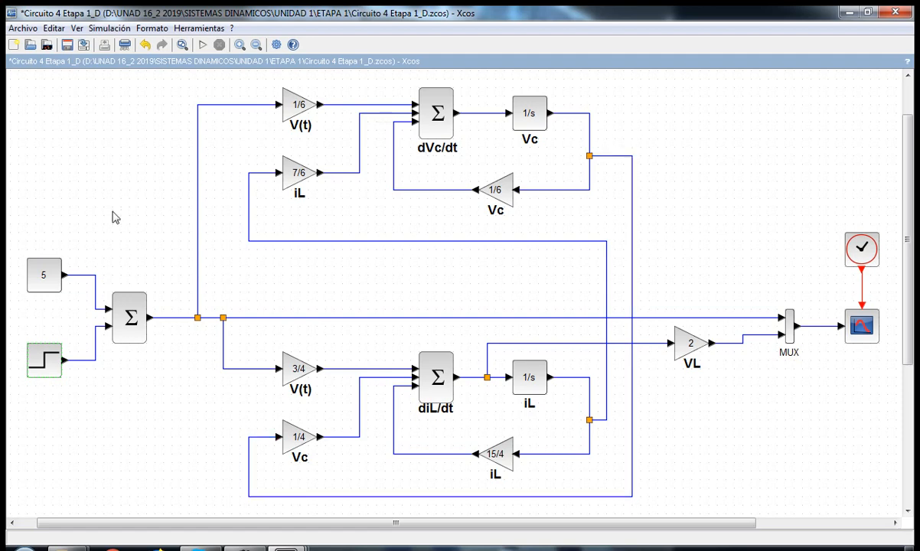
- Set the step function block's step time to 3 and its final value to 3
double_click(46, 358)
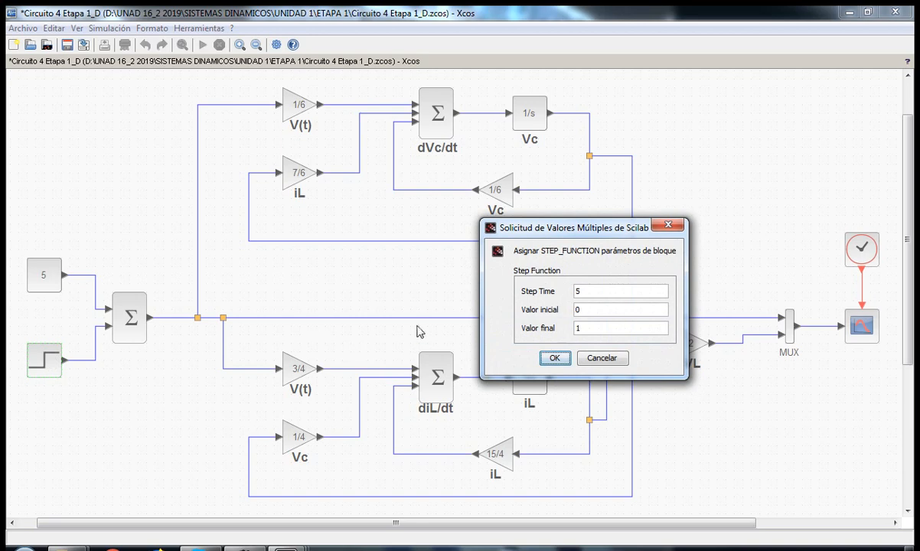
double_click(589, 291)
type("3")
double_click(580, 328)
type("3")
left_click(554, 359)
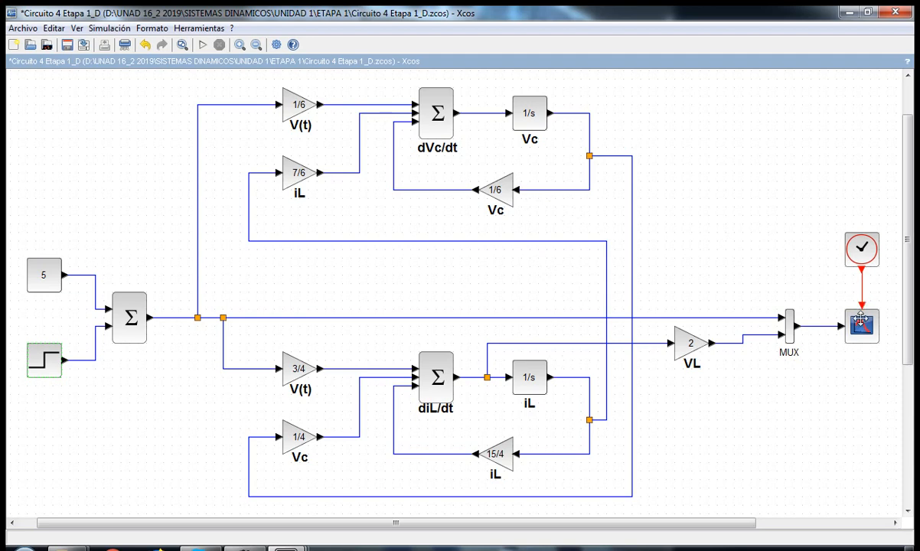
- Set the scope block's Ymax to 10
double_click(861, 324)
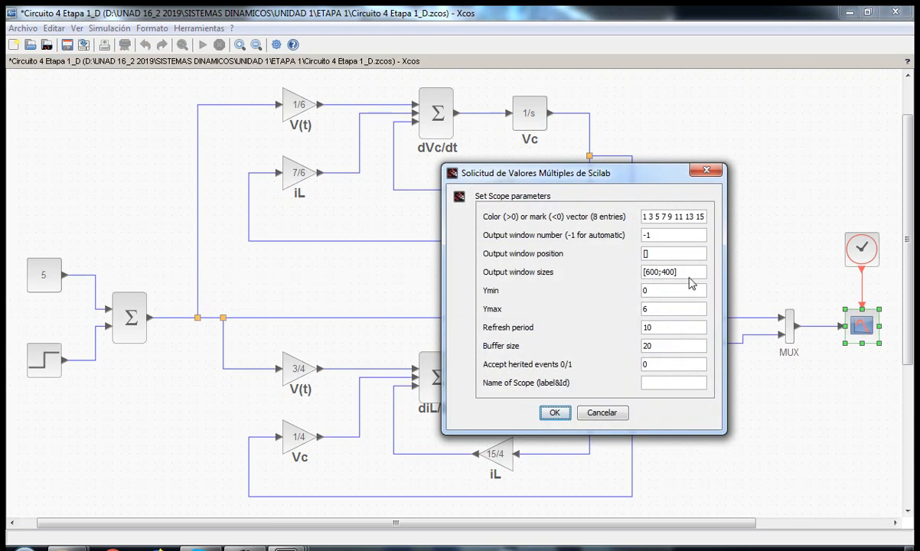
double_click(650, 308)
type("10")
left_click(554, 412)
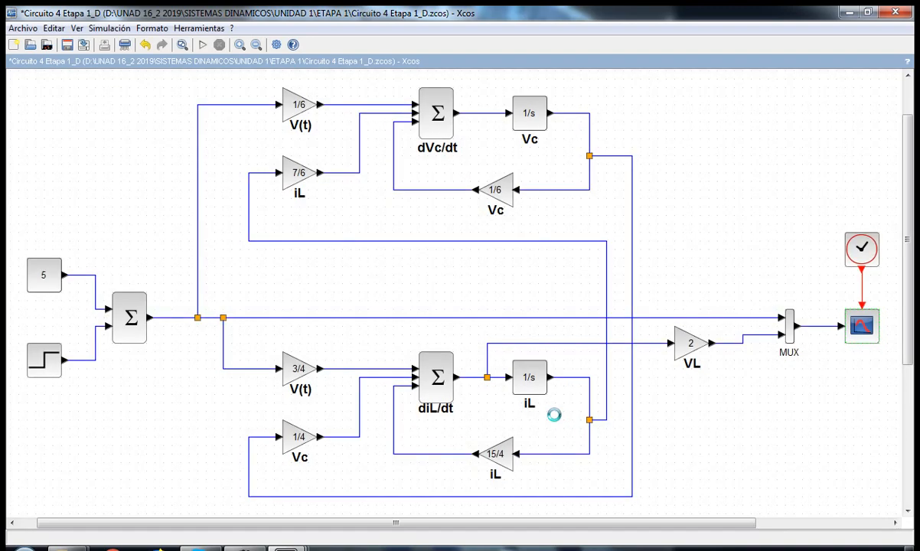
left_click(204, 45)
left_click(203, 45)
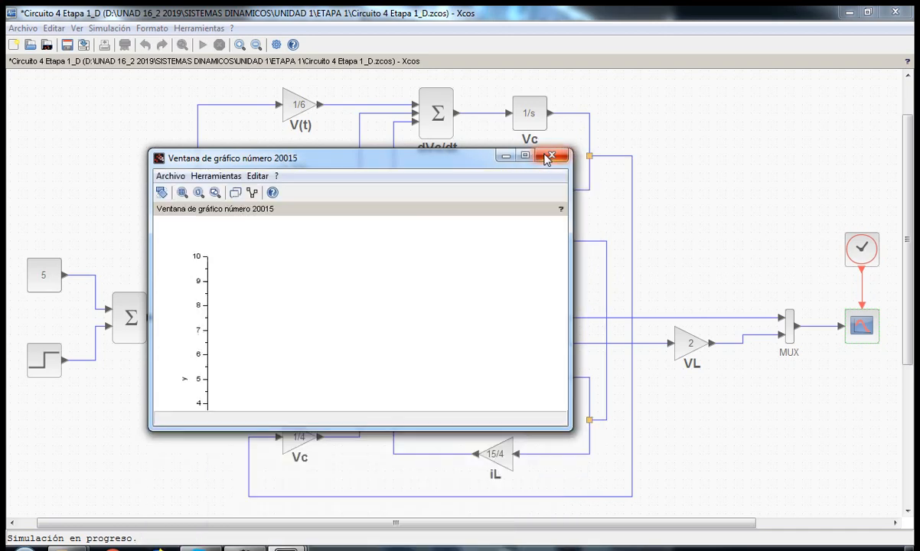
left_click(550, 156)
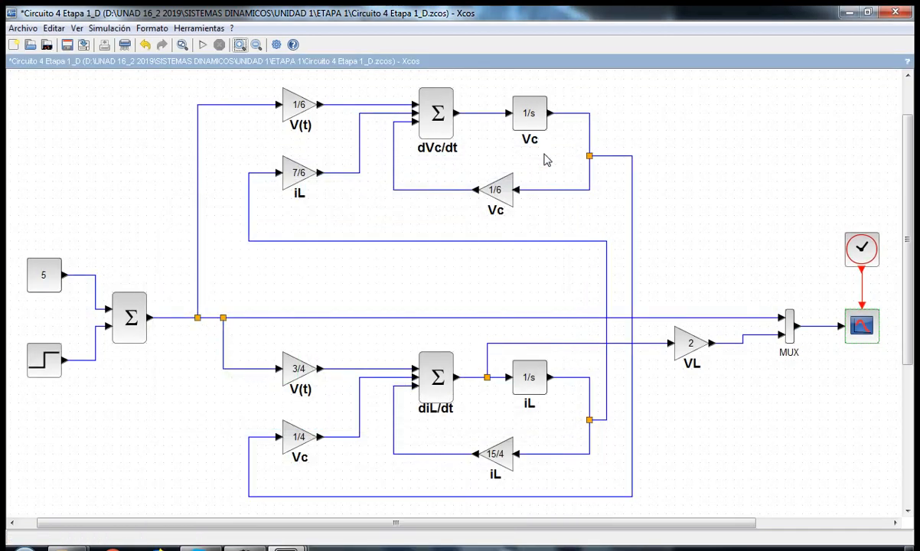
- Run the simulation with the modified step input, maximize the plot to examine the input and VL curves, and close it
left_click(203, 45)
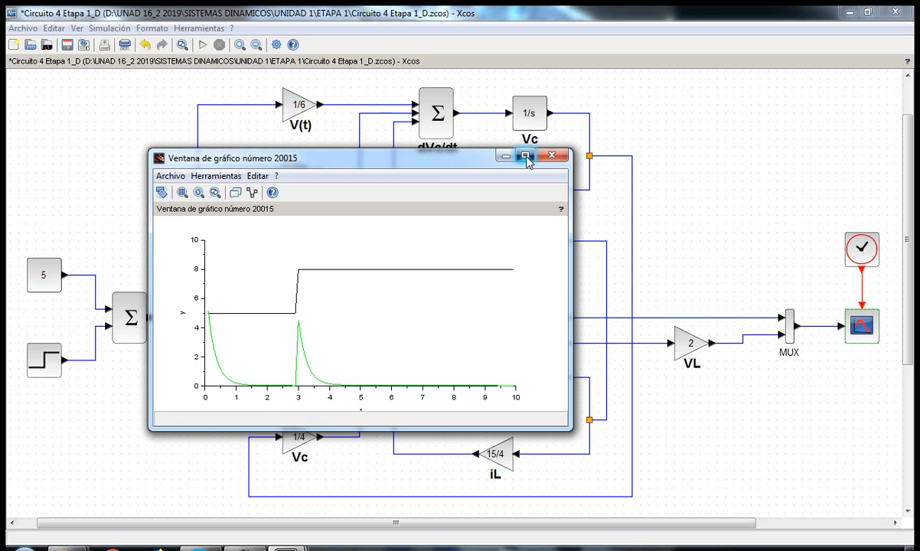
left_click(525, 156)
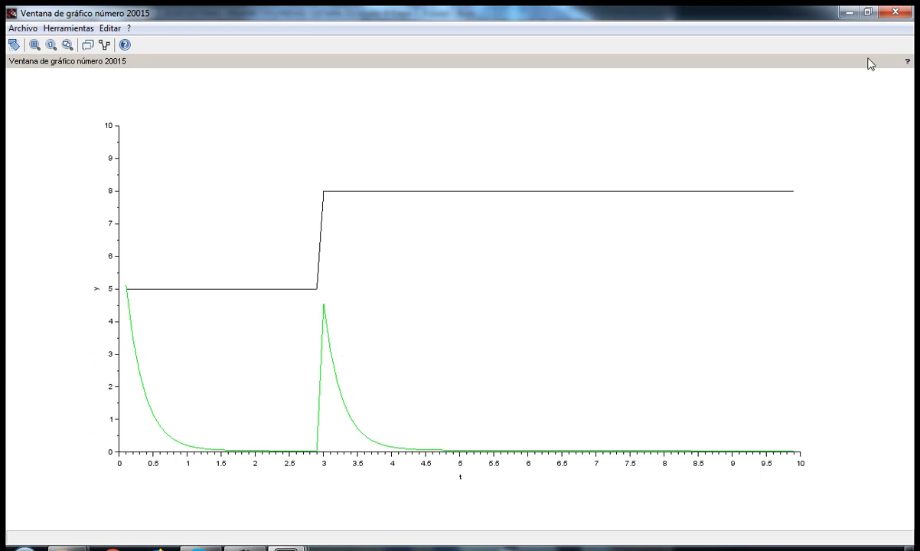
left_click(895, 12)
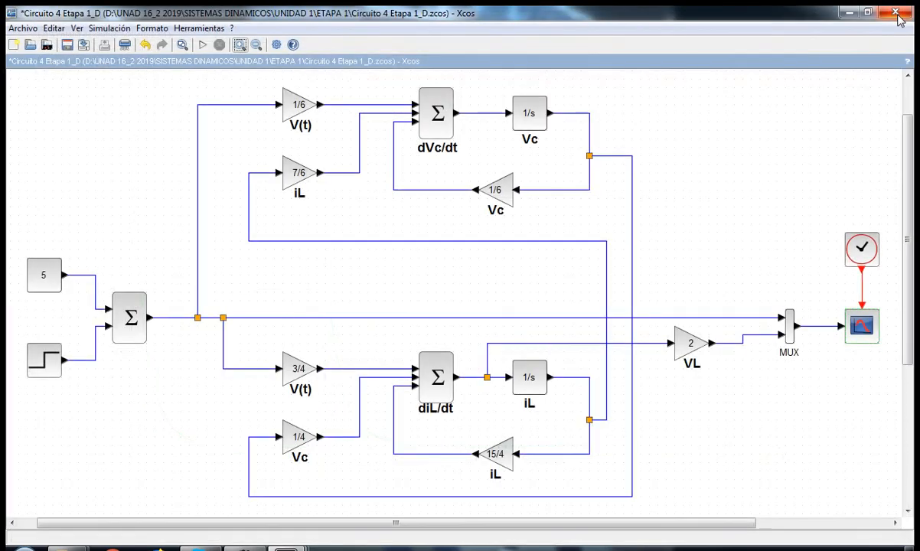